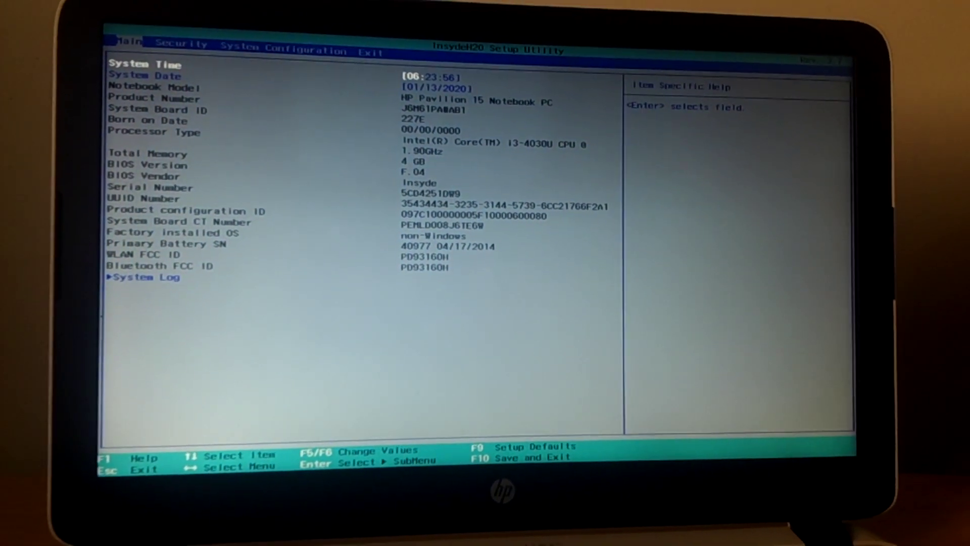
# - Go to the System Configuration page and open Boot Options
pyautogui.press('Up')
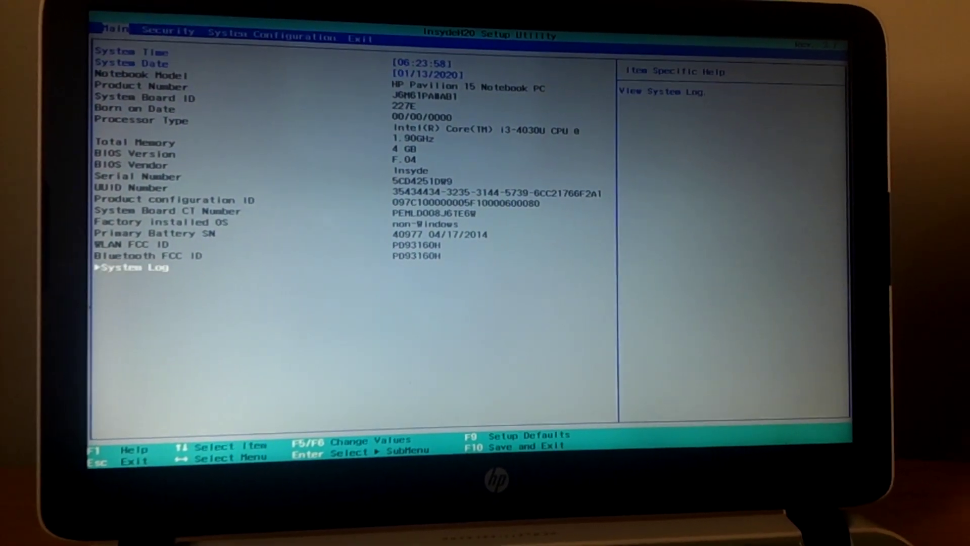
pyautogui.press('Right')
pyautogui.press('Right')
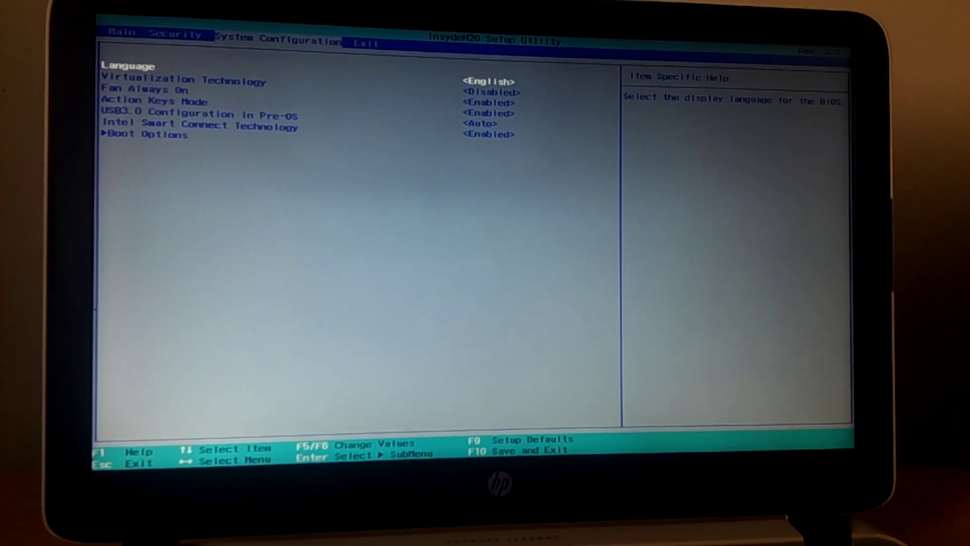
pyautogui.press('Down')
pyautogui.press('Down')
pyautogui.press('Down')
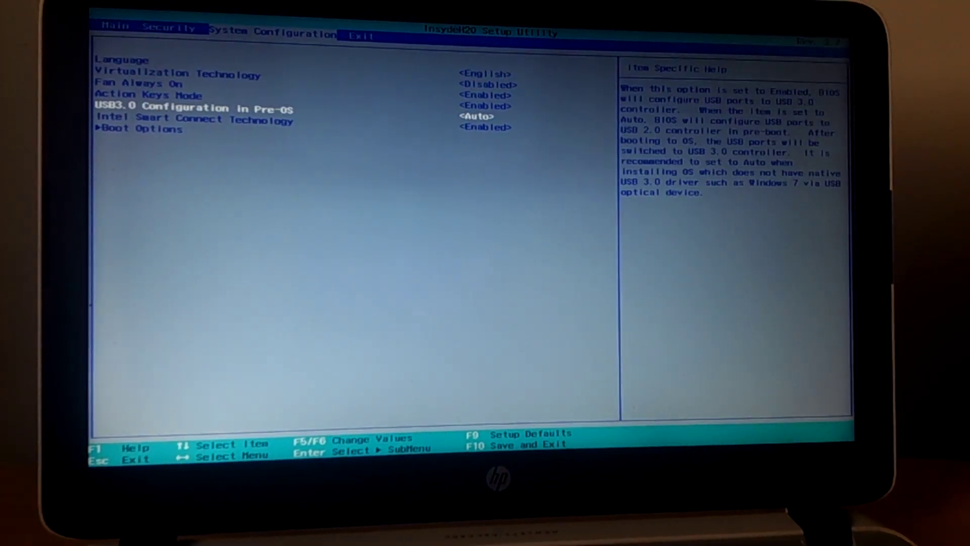
pyautogui.press('Return')
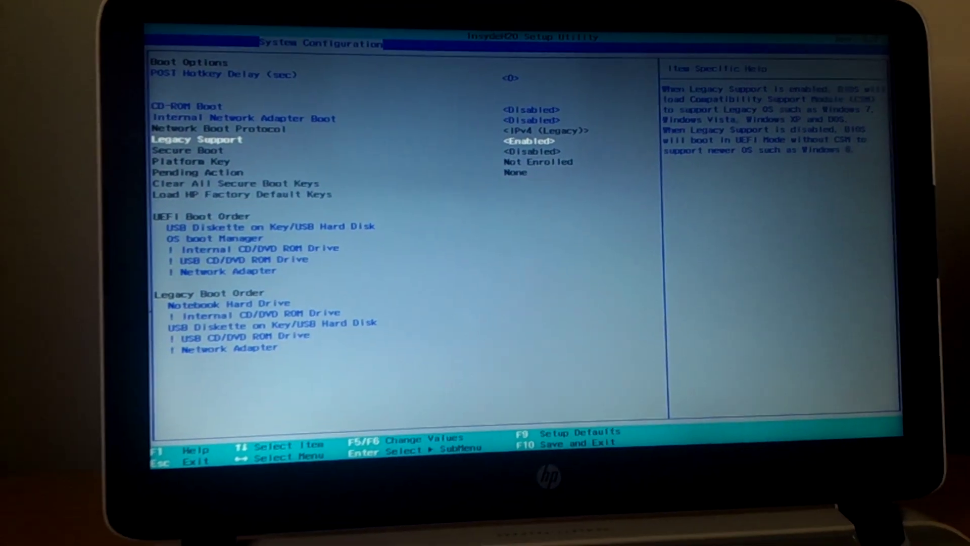
# - With Legacy Support Enabled, bring up the save-and-exit confirmation with F10
pyautogui.press('F10')
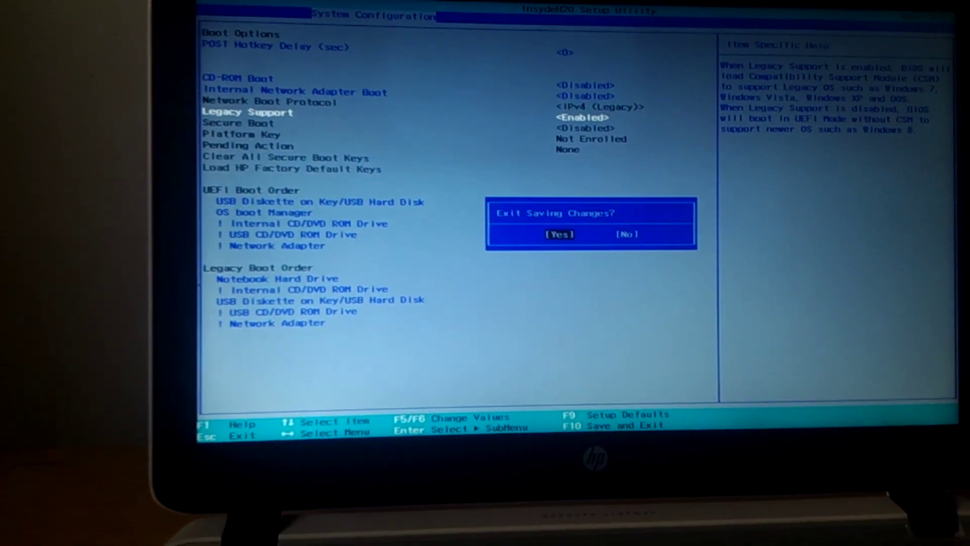